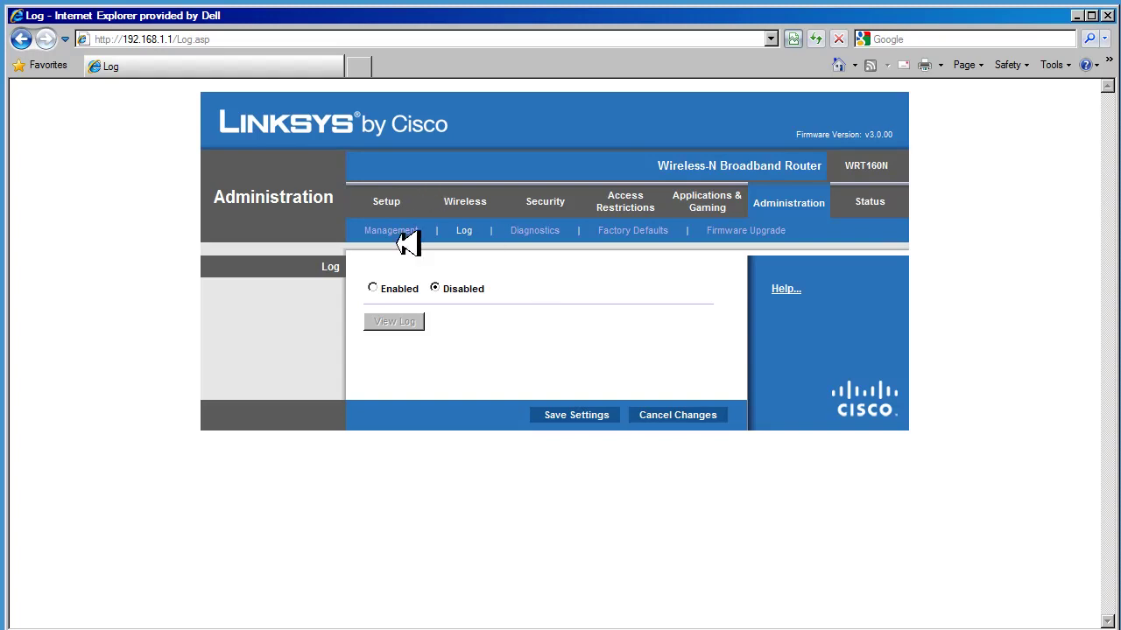
# - Enable the router's log, save the settings, and continue back to the Log page
pyautogui.click(374, 289)
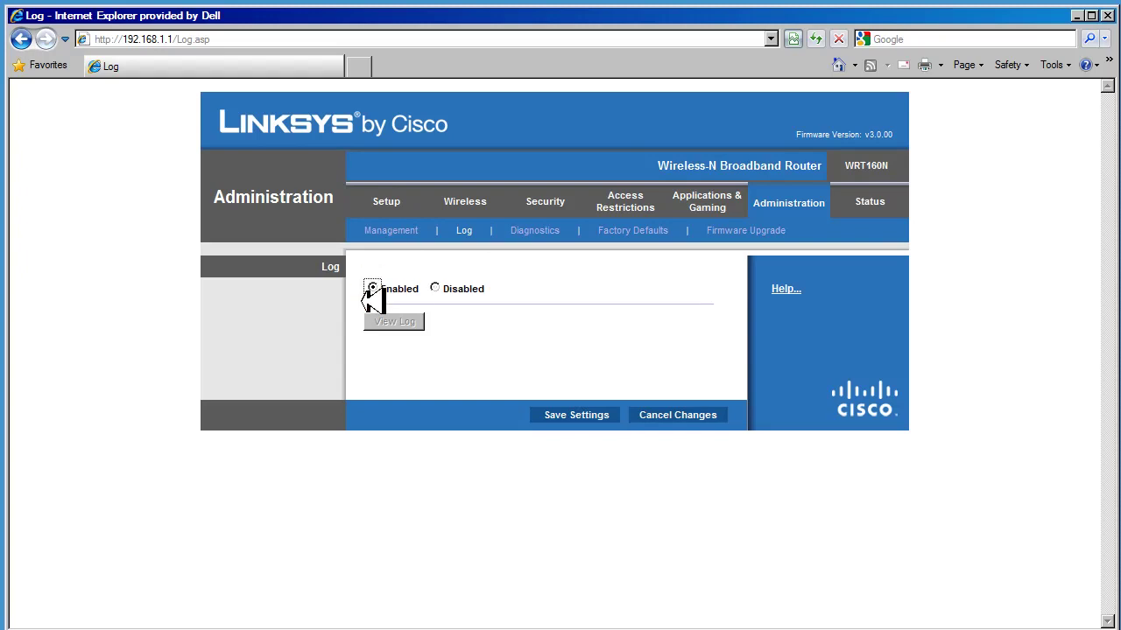
pyautogui.click(610, 417)
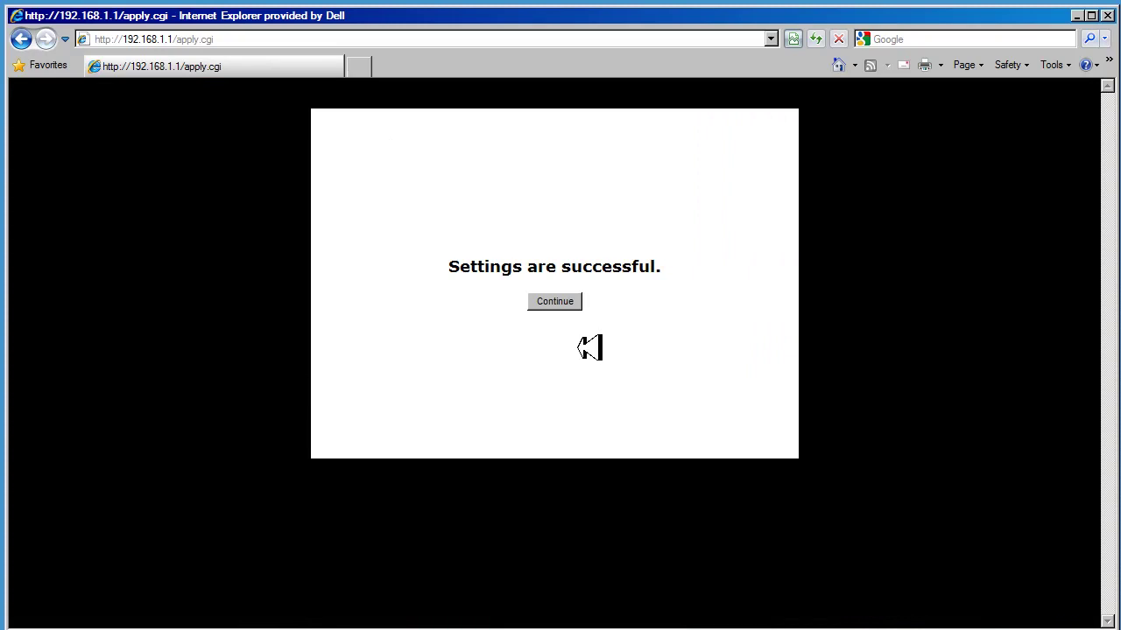
pyautogui.click(575, 302)
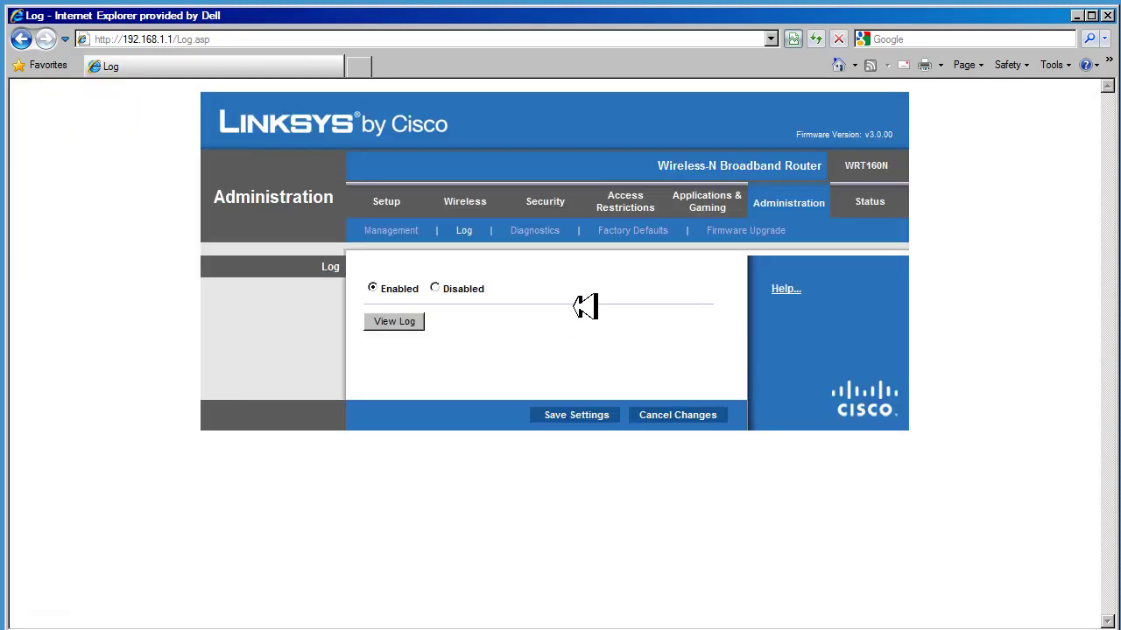
# - View the router's log and set the log type to DHCP Client Log
pyautogui.click(388, 324)
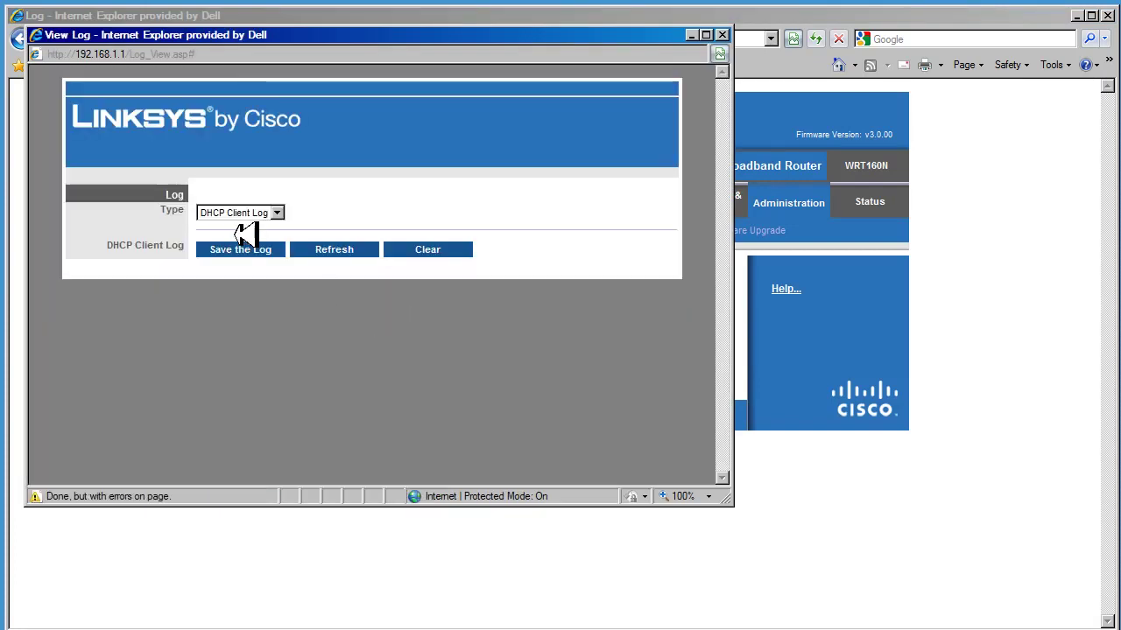
pyautogui.click(258, 213)
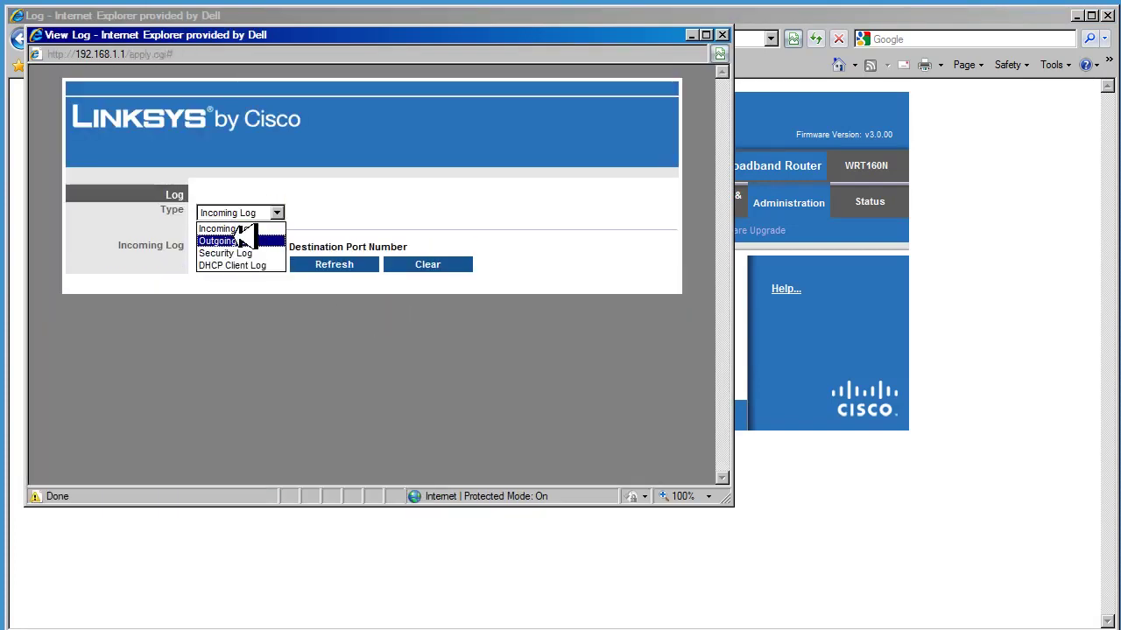
pyautogui.click(238, 253)
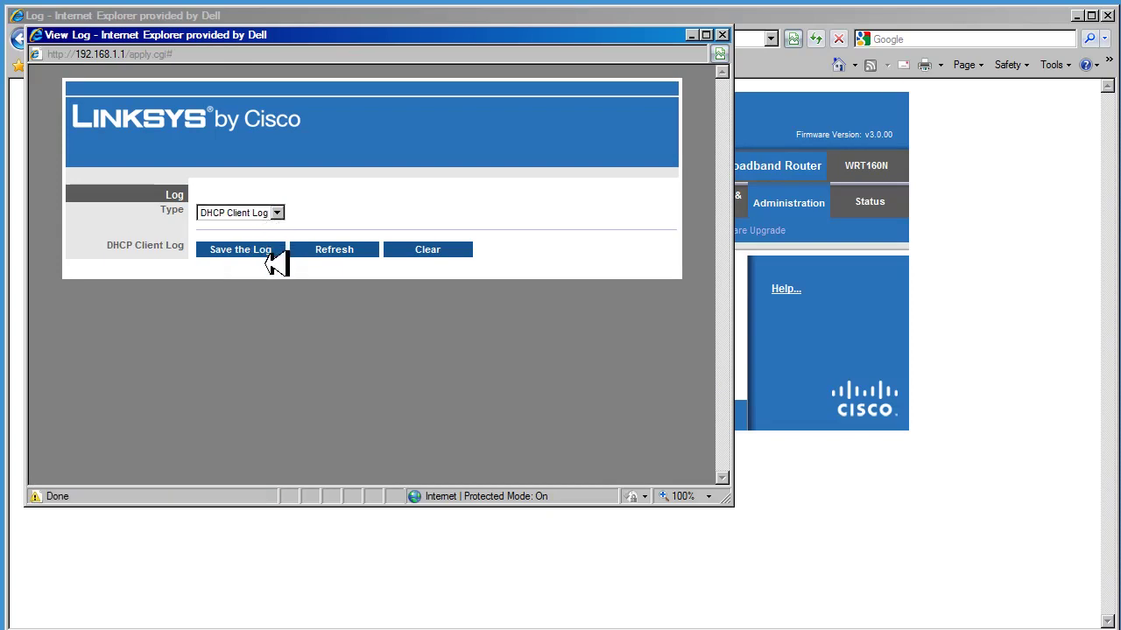
# - Switch to the Command Prompt, run ipconfig /renew, review the Ethernet adapter's address details, and minimize the window
pyautogui.hotkey('alt', 'Tab')
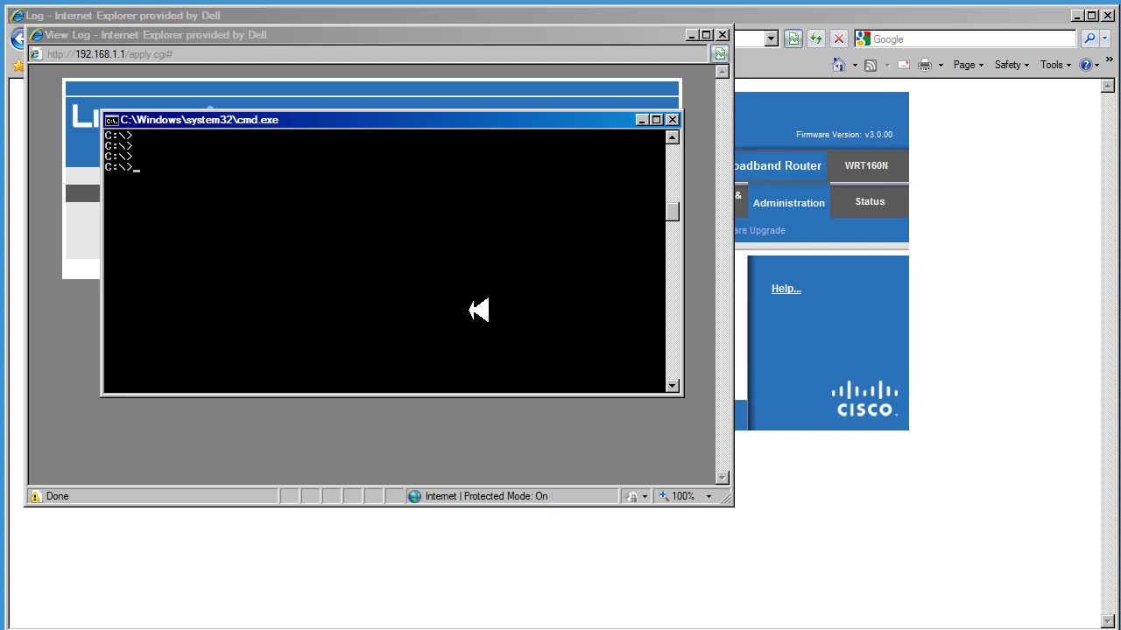
pyautogui.write('ipconfig')
pyautogui.write('/renew')
pyautogui.press('Return')
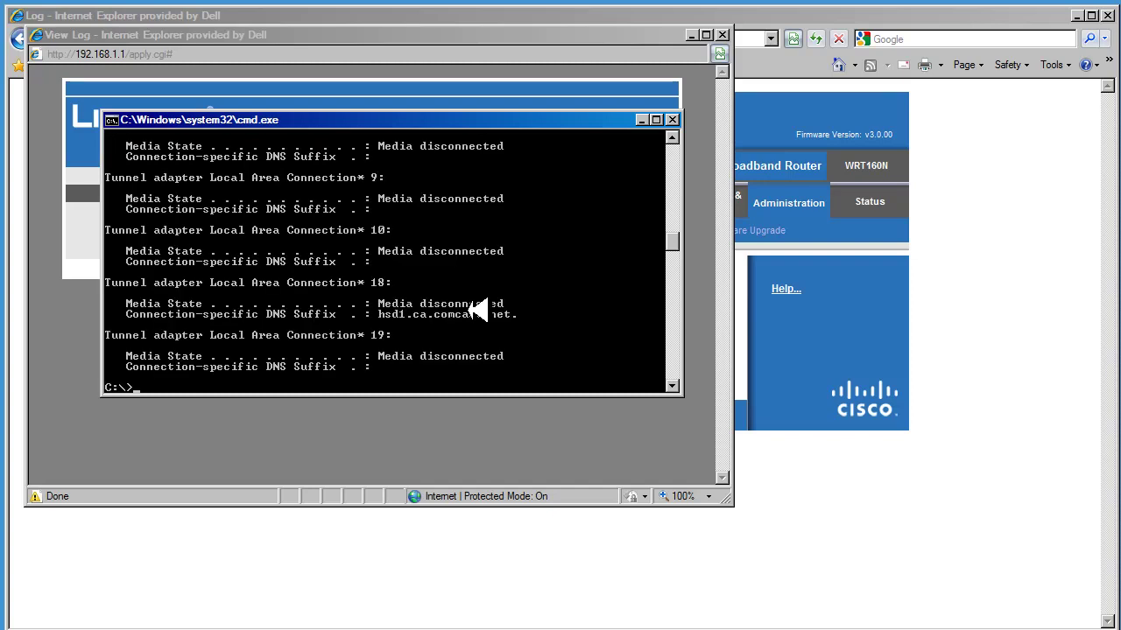
pyautogui.scroll(15, 477, 309)
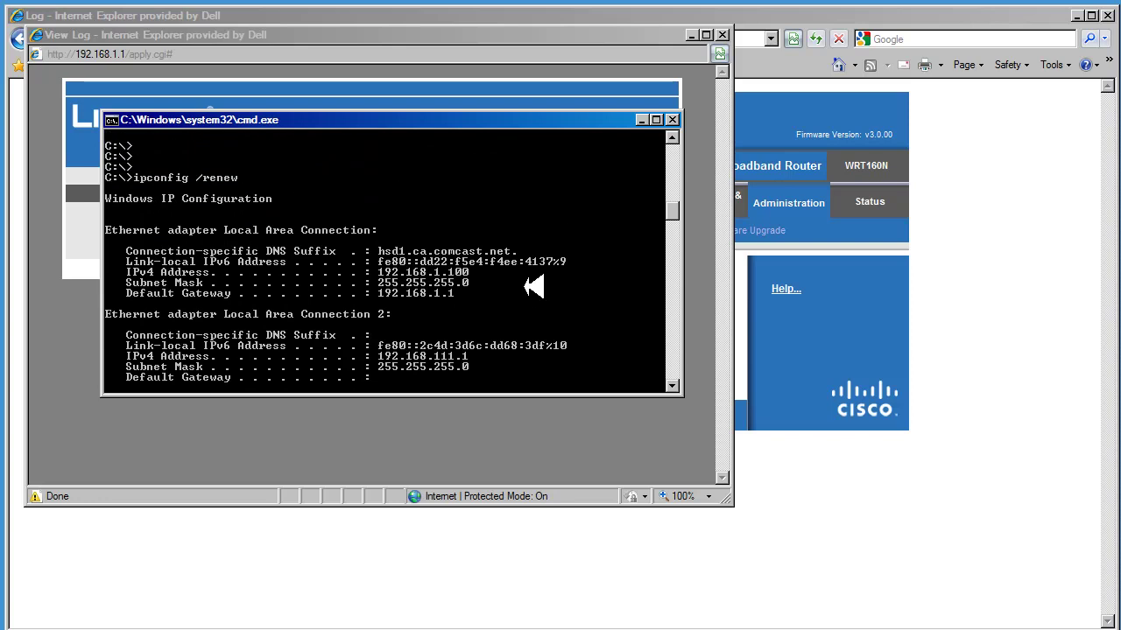
pyautogui.click(638, 120)
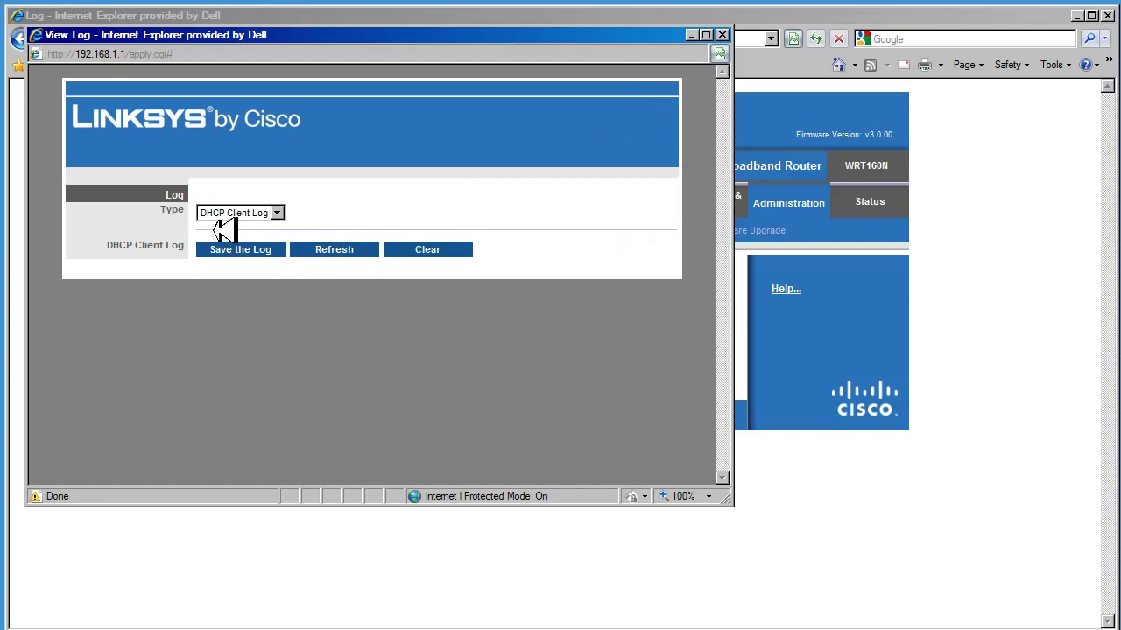
# - Refresh the DHCP Client Log to check the lease renewal entries, keeping that log type selected, and close the log viewer
pyautogui.click(346, 250)
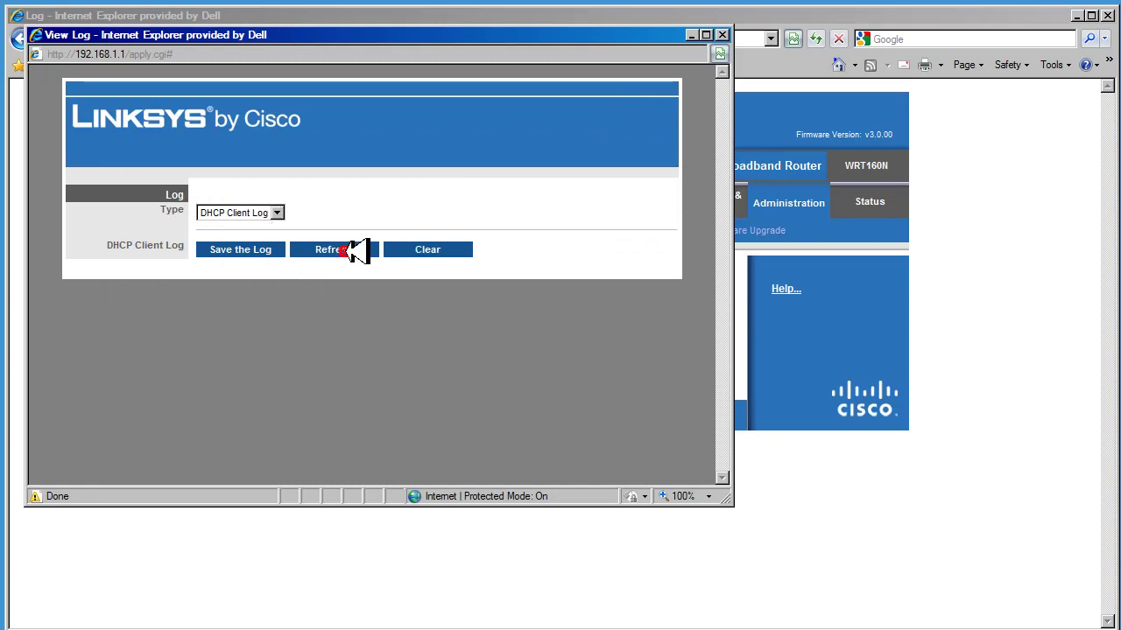
pyautogui.click(267, 289)
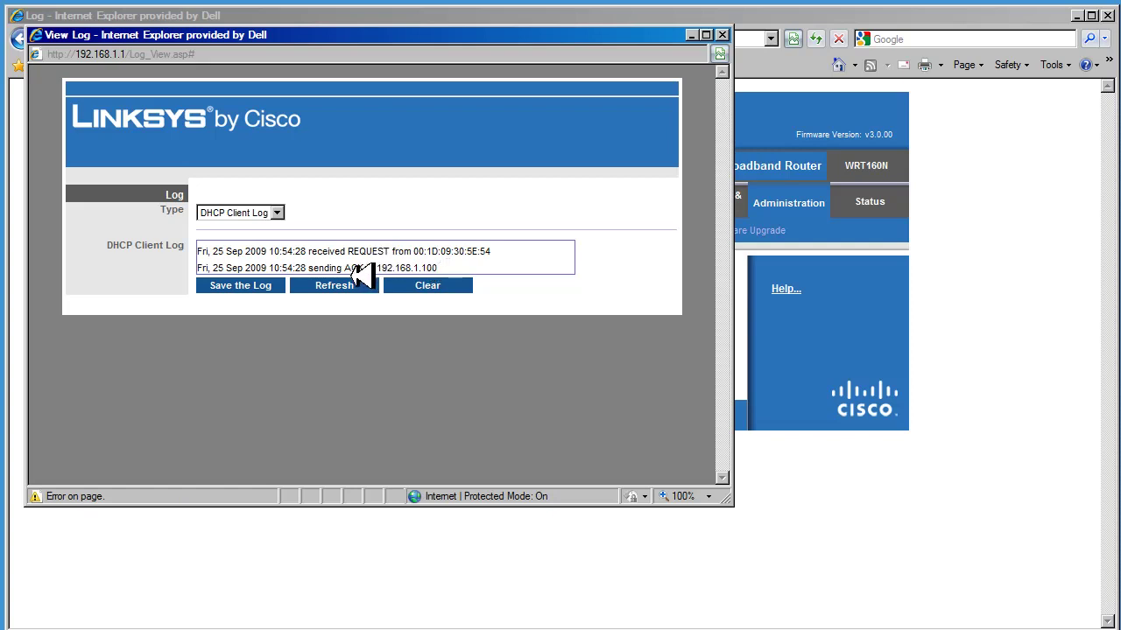
pyautogui.click(276, 212)
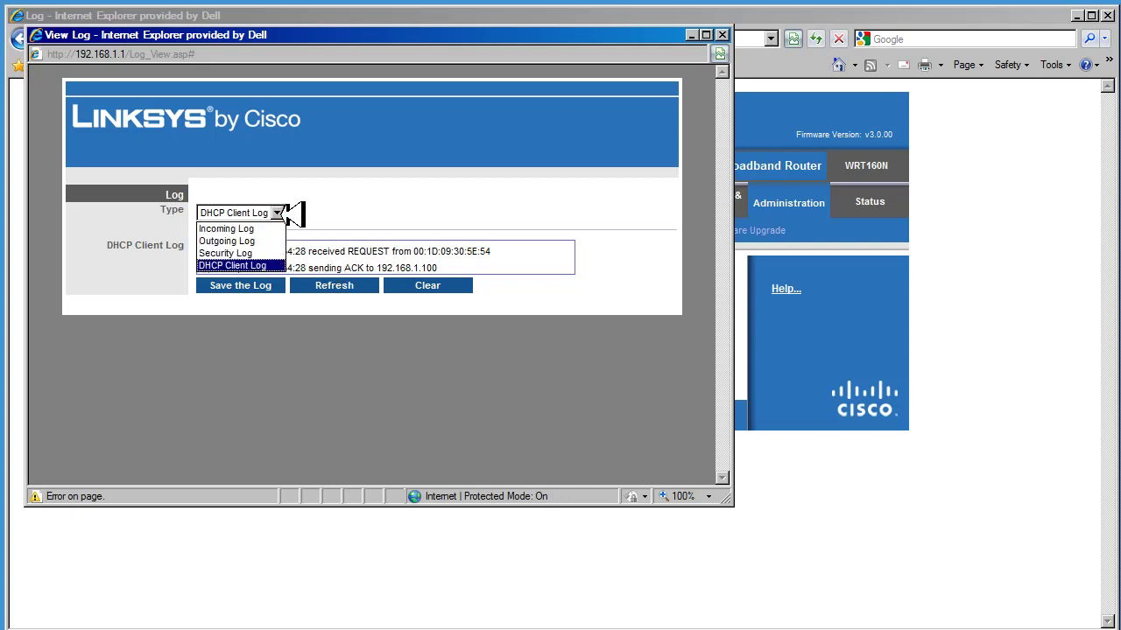
pyautogui.click(233, 265)
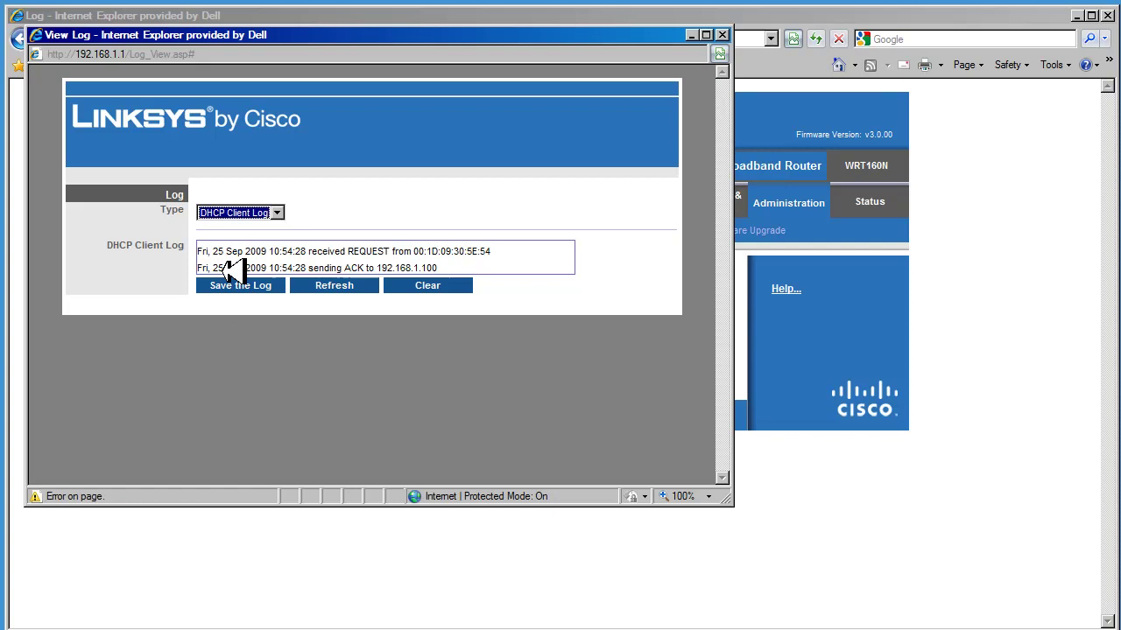
pyautogui.click(335, 285)
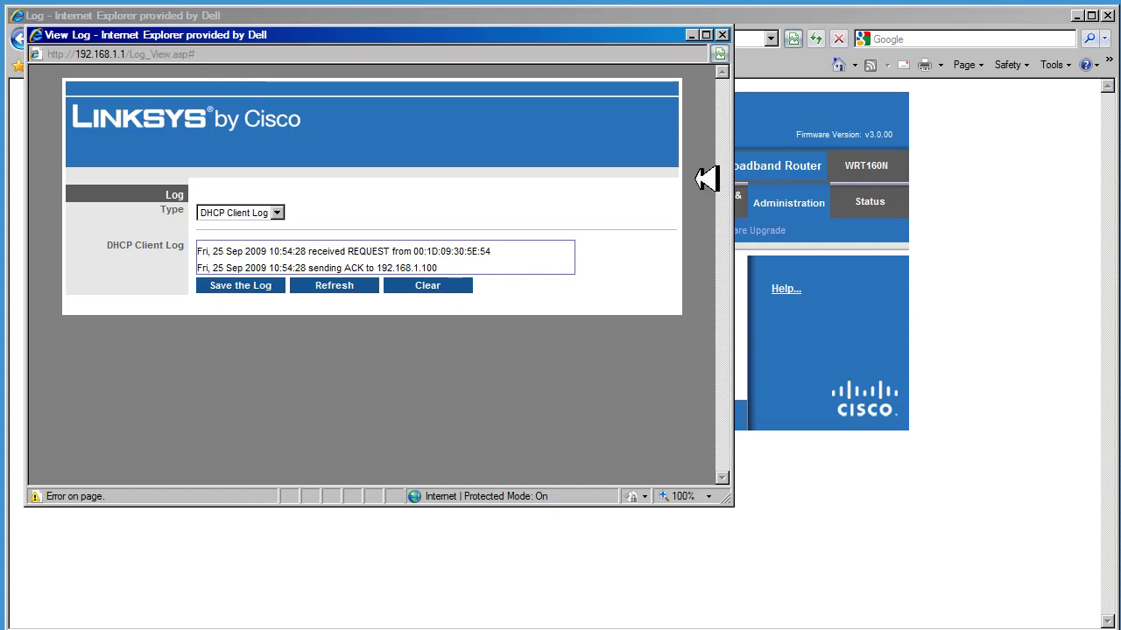
pyautogui.click(720, 35)
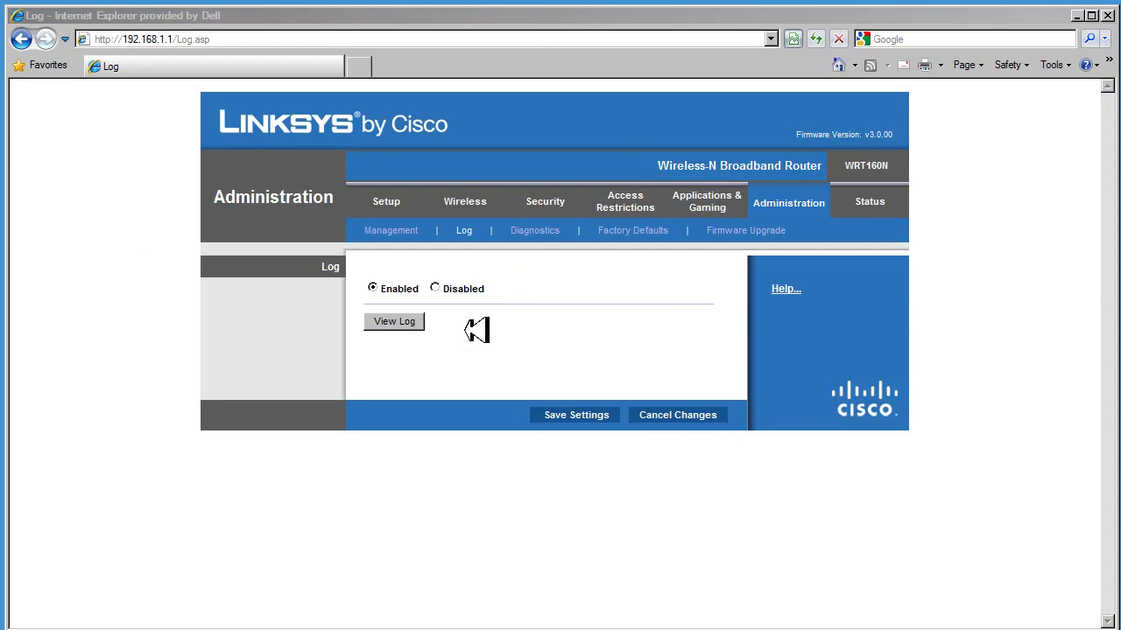
pyautogui.click(538, 230)
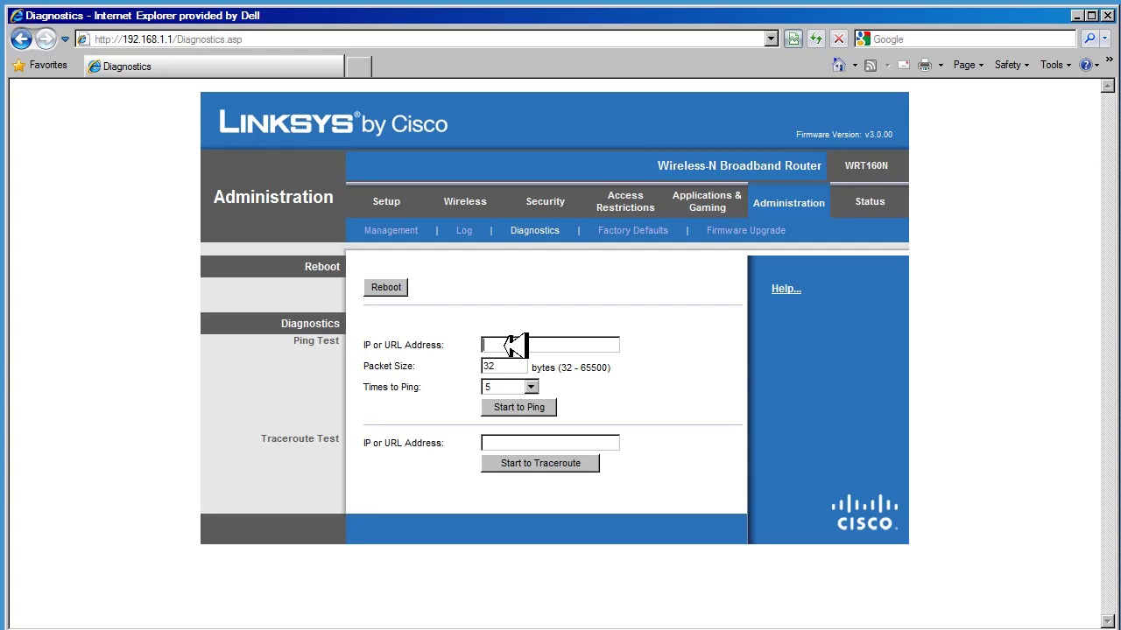
pyautogui.write('www.yah')
pyautogui.write('oo.com')
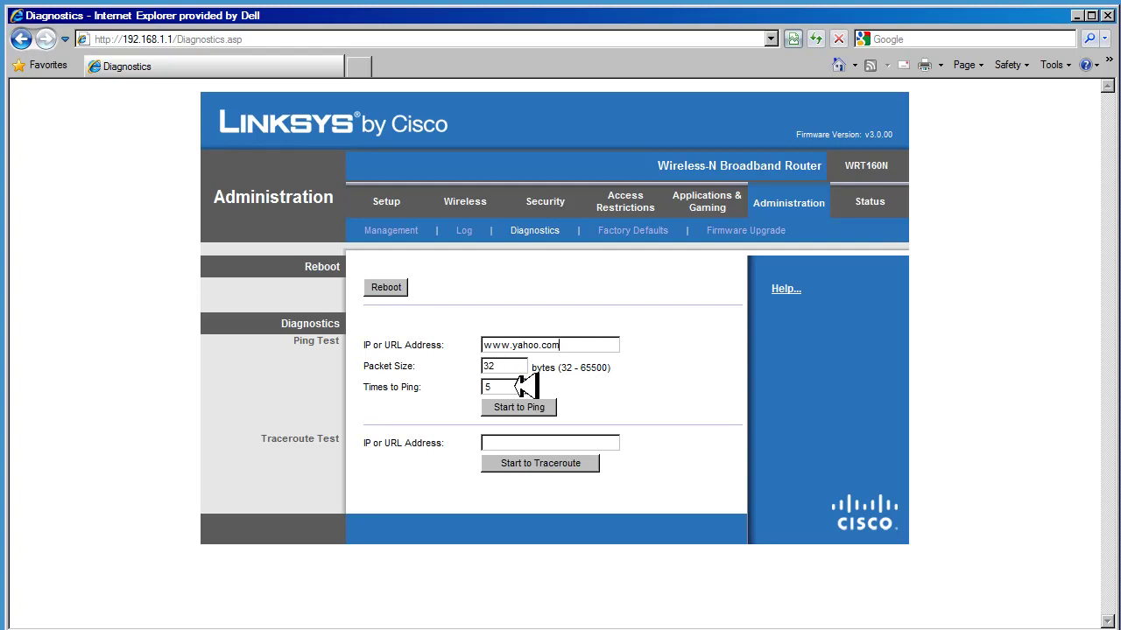
pyautogui.click(530, 385)
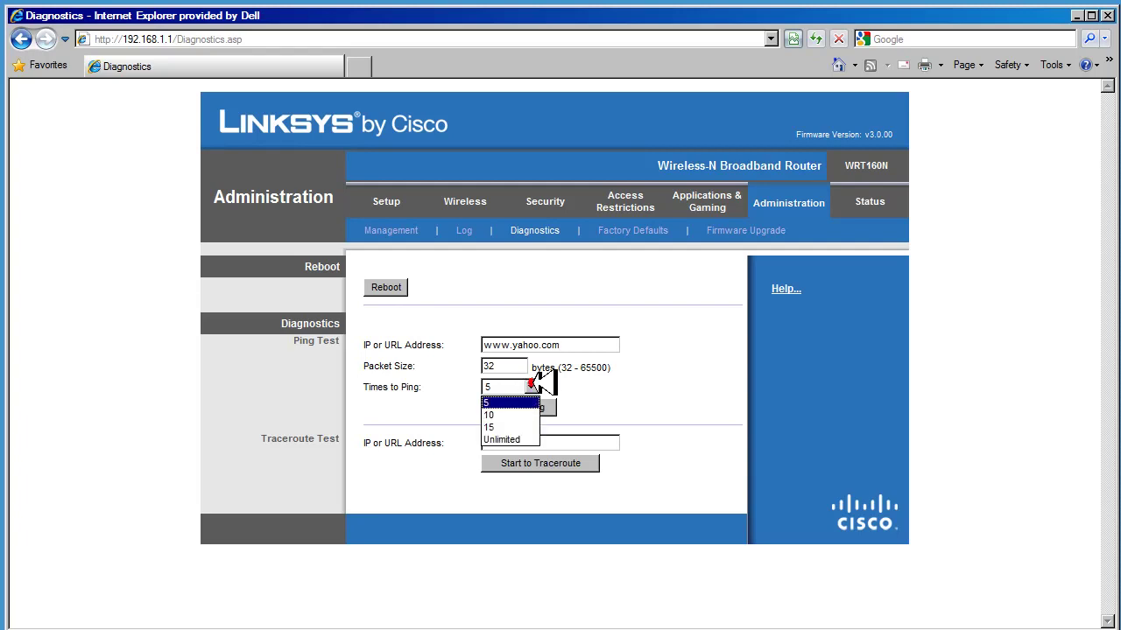
pyautogui.click(536, 381)
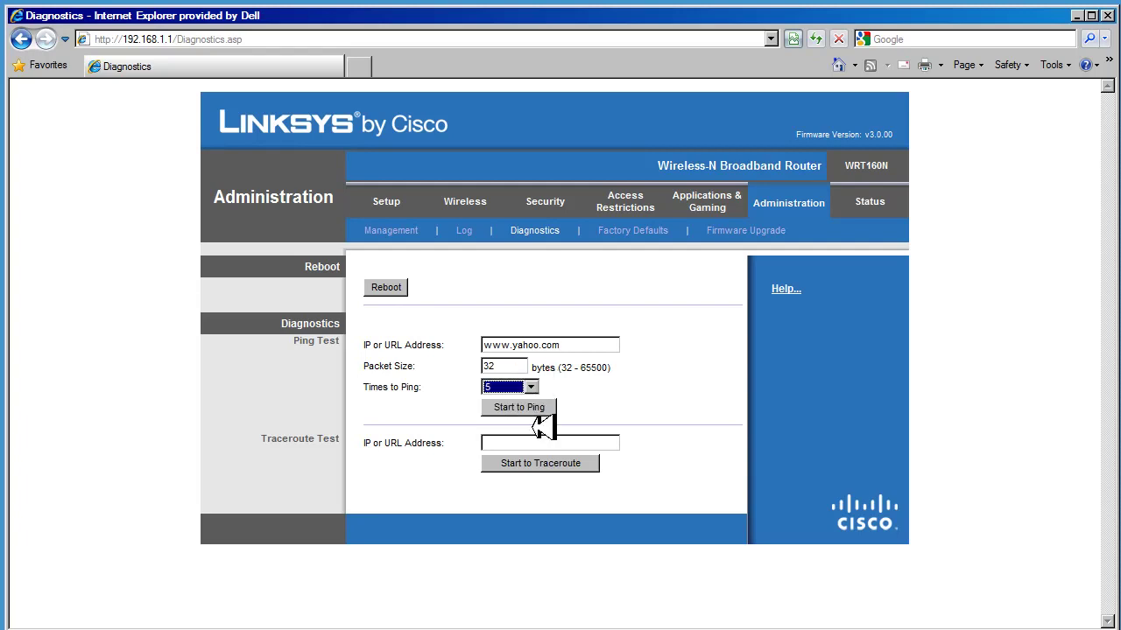
pyautogui.click(543, 407)
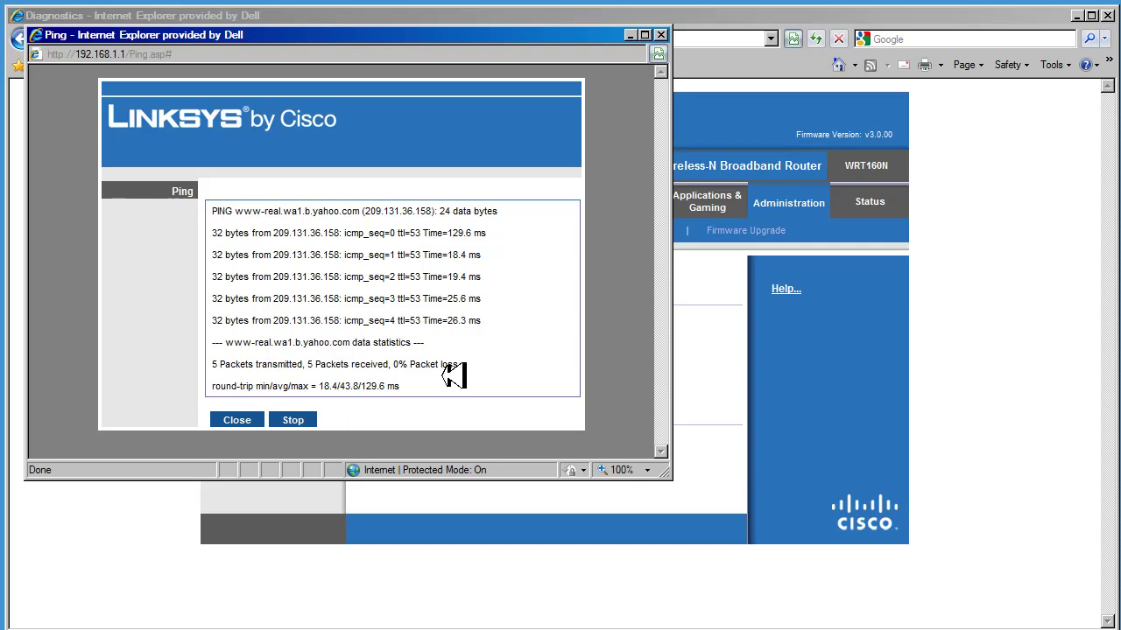
pyautogui.click(243, 420)
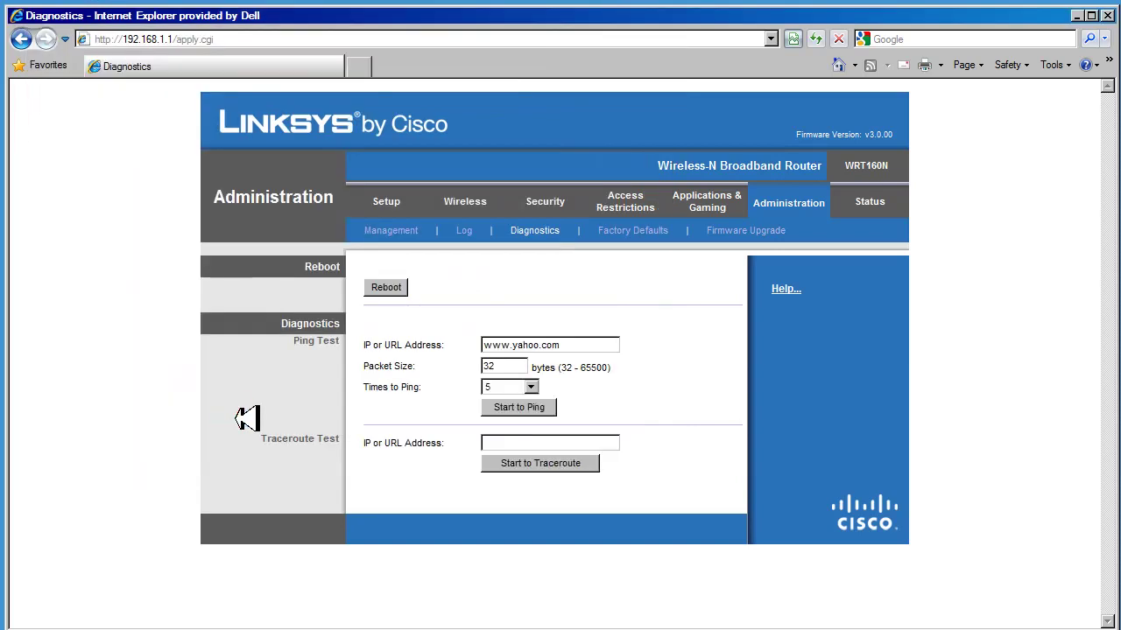
pyautogui.click(511, 443)
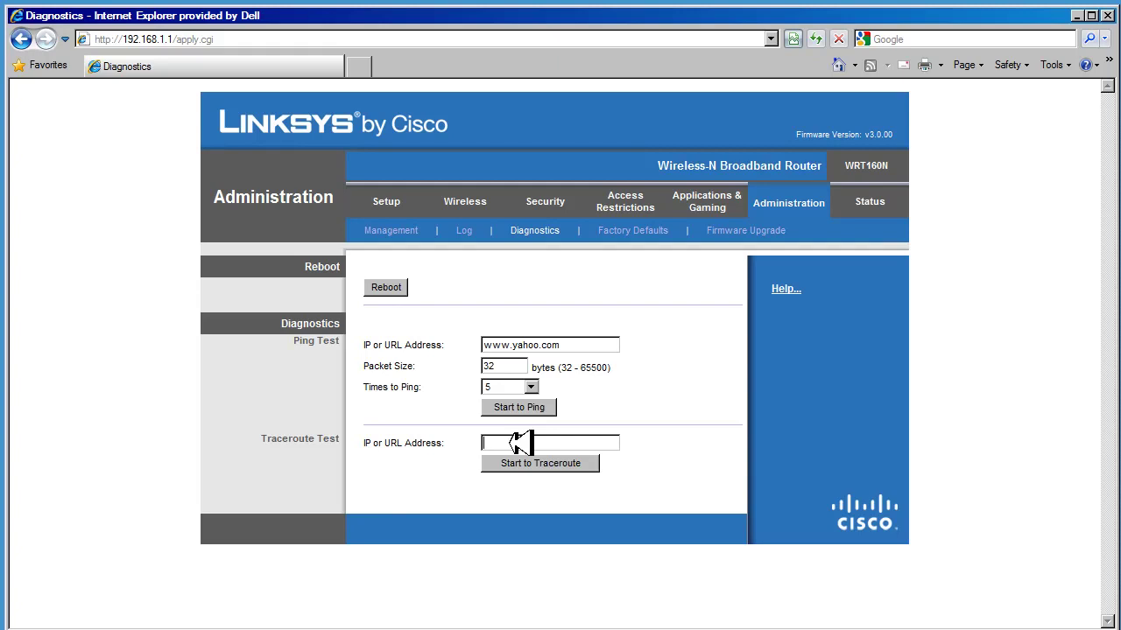
pyautogui.write('www.yaho')
pyautogui.write('o.com')
pyautogui.click(543, 464)
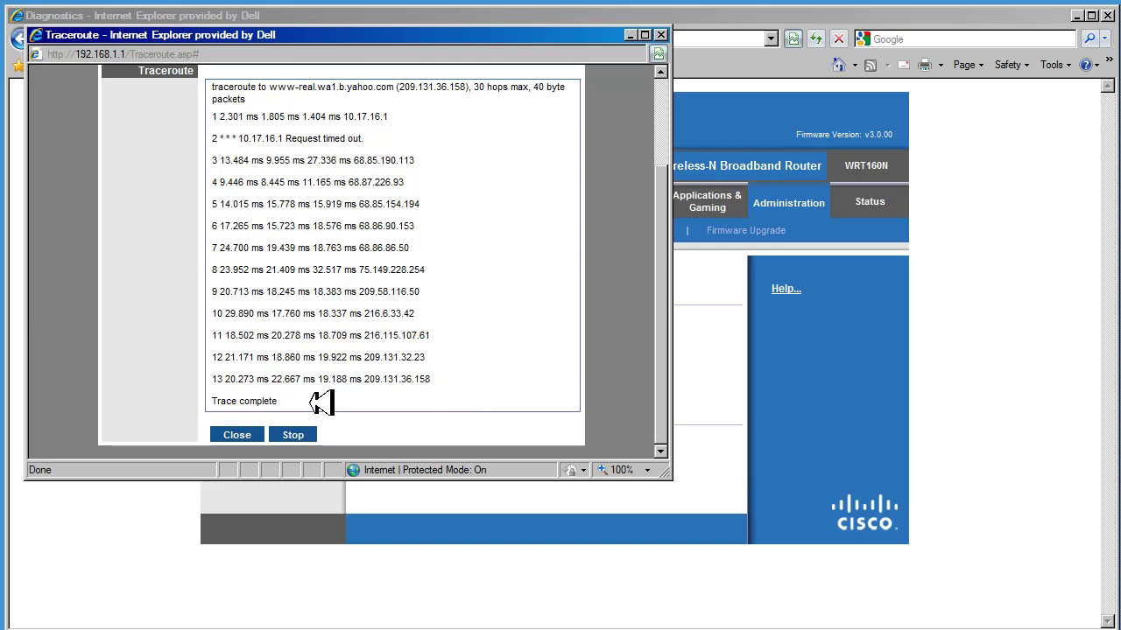
pyautogui.click(251, 434)
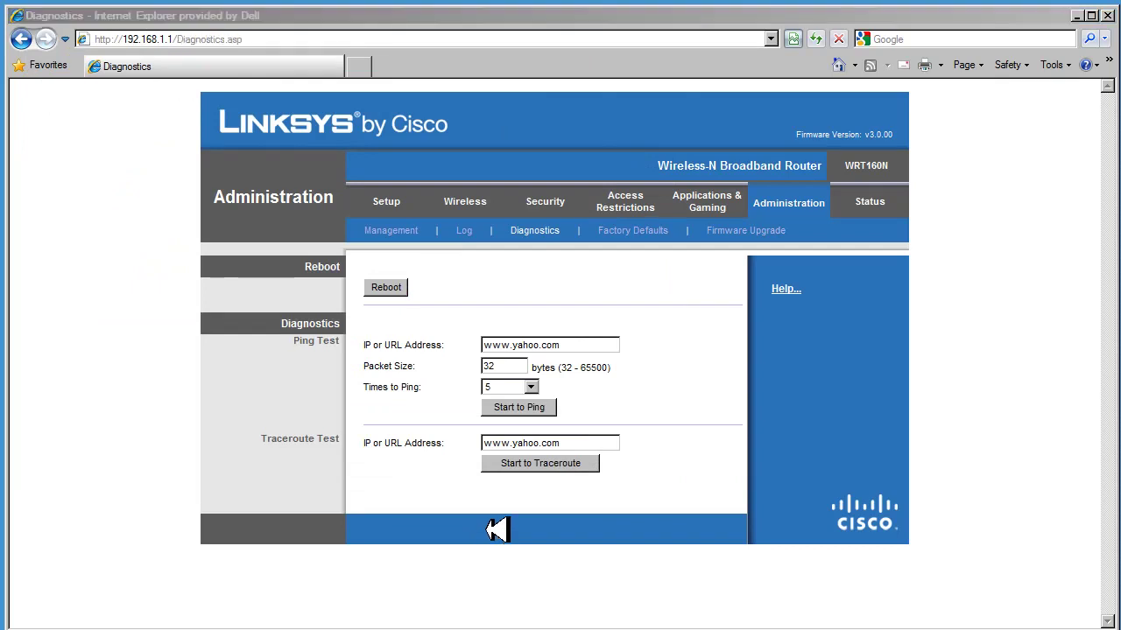
# - View the router's Factory Defaults page and its Firmware Upgrade page
pyautogui.click(650, 231)
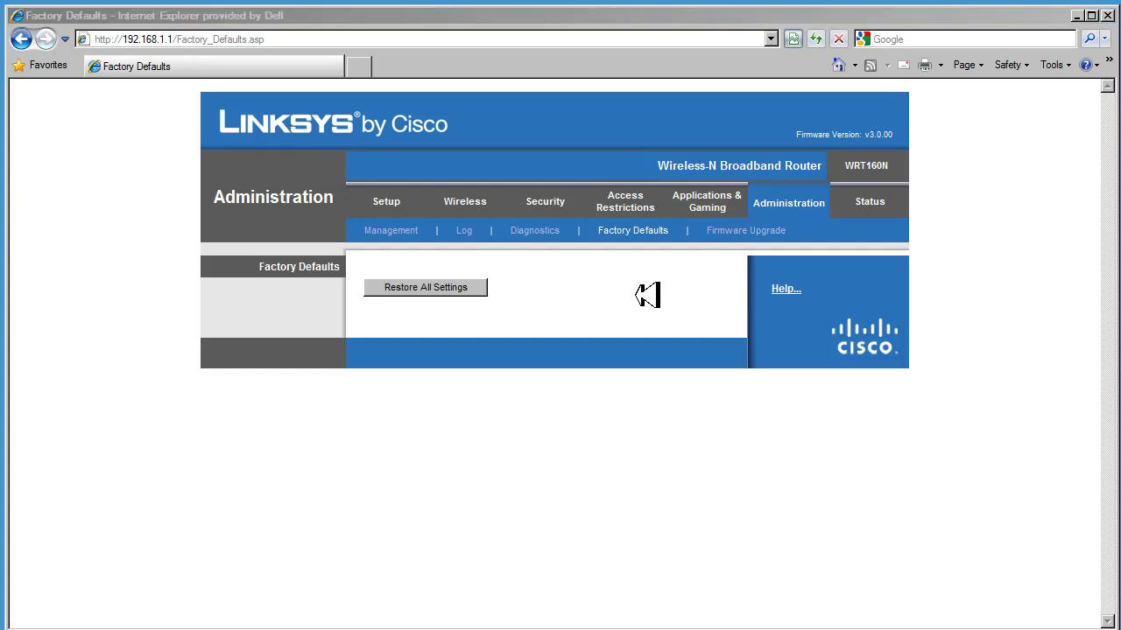
pyautogui.click(743, 231)
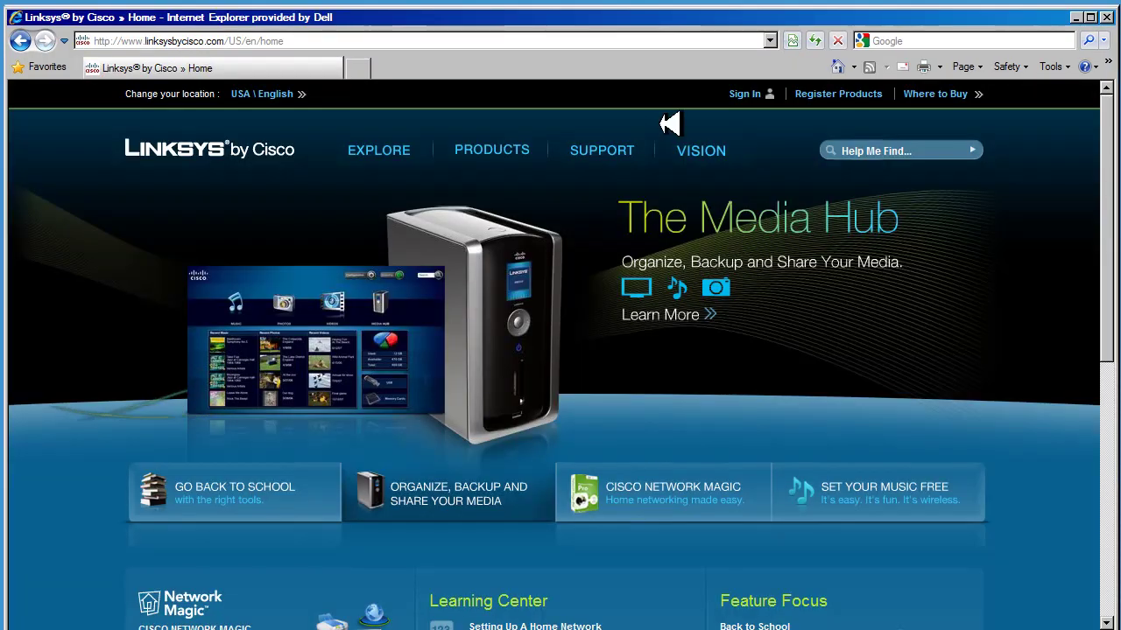
# - Find the WRT160N product support page in the Support section of the Linksys website by searching for wrt160
pyautogui.click(604, 153)
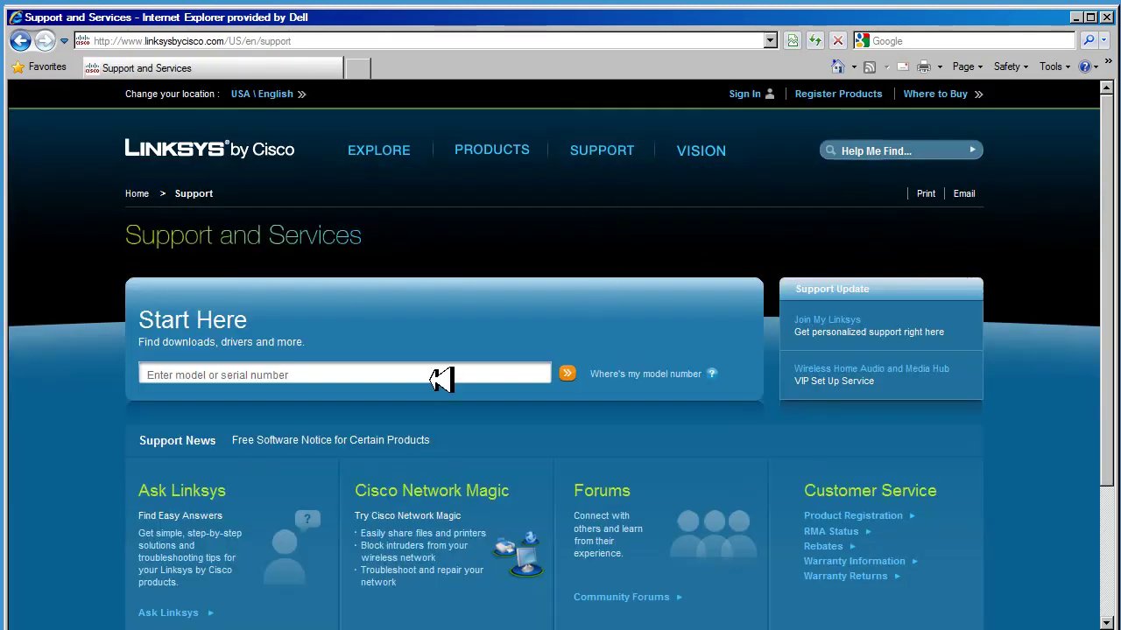
pyautogui.click(443, 378)
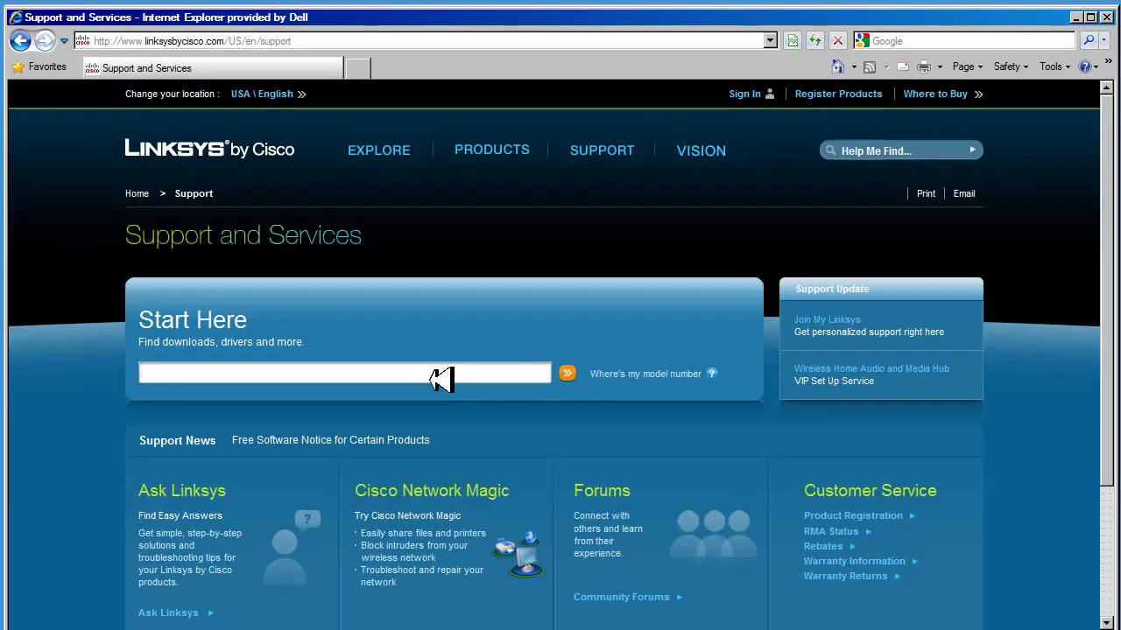
pyautogui.write('wrt160')
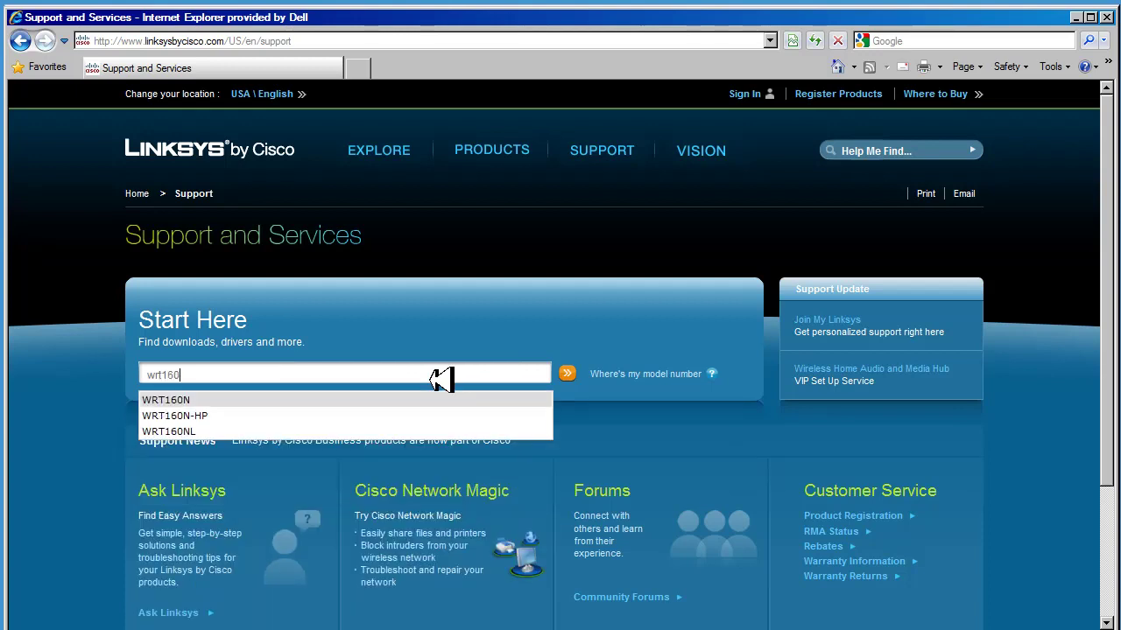
pyautogui.press('Return')
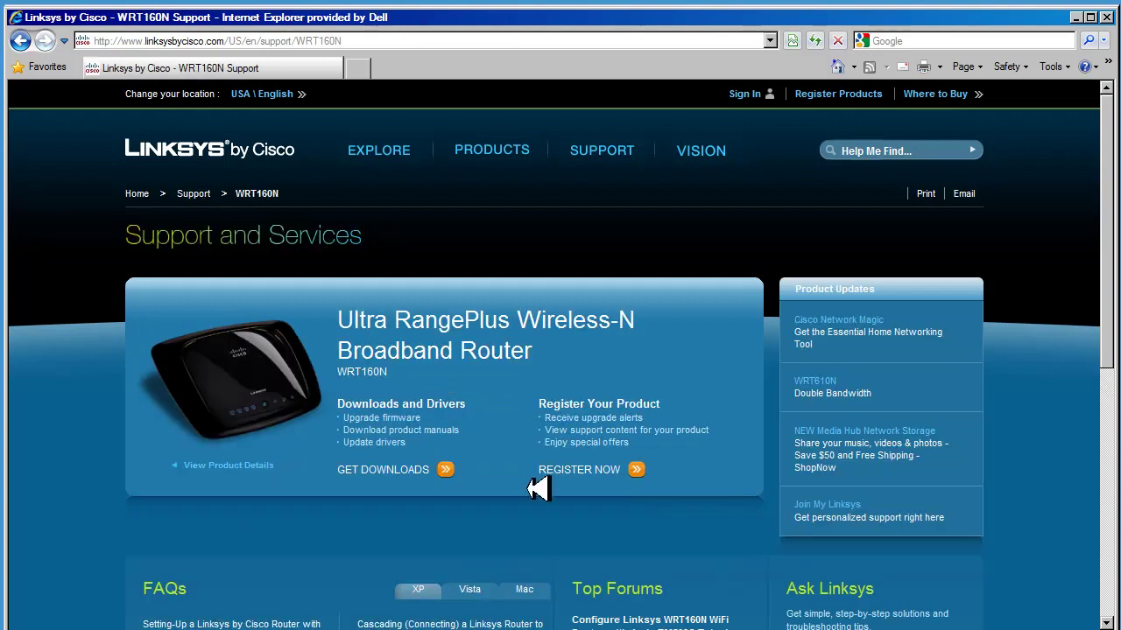
# - Open the WRT160N downloads, select hardware Version 3.0, and locate the firmware download
pyautogui.click(451, 471)
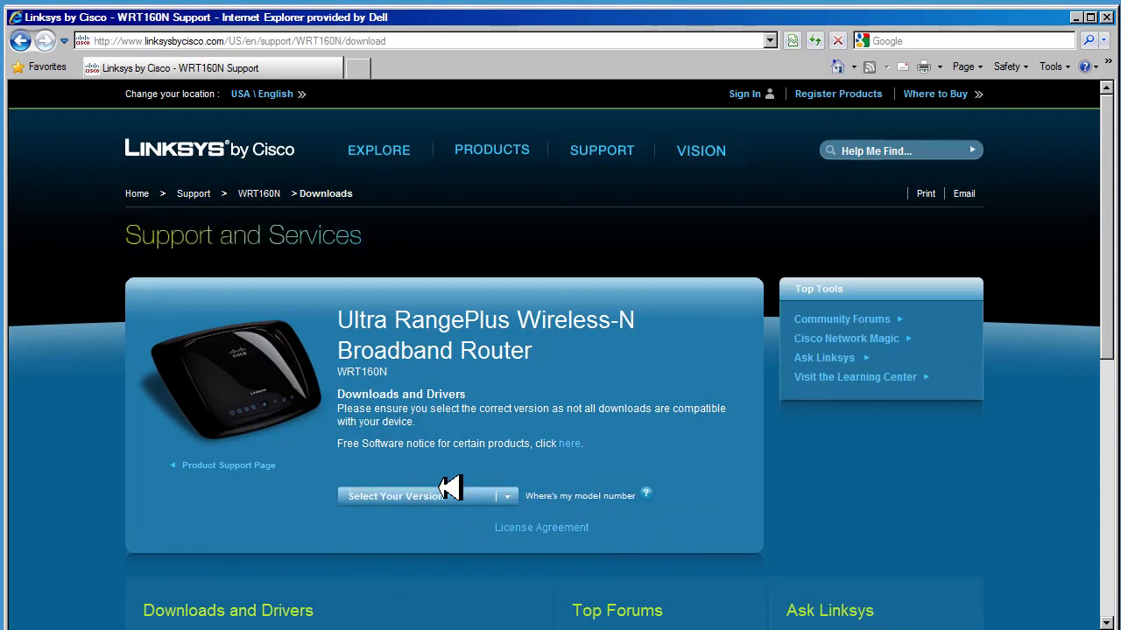
pyautogui.click(515, 496)
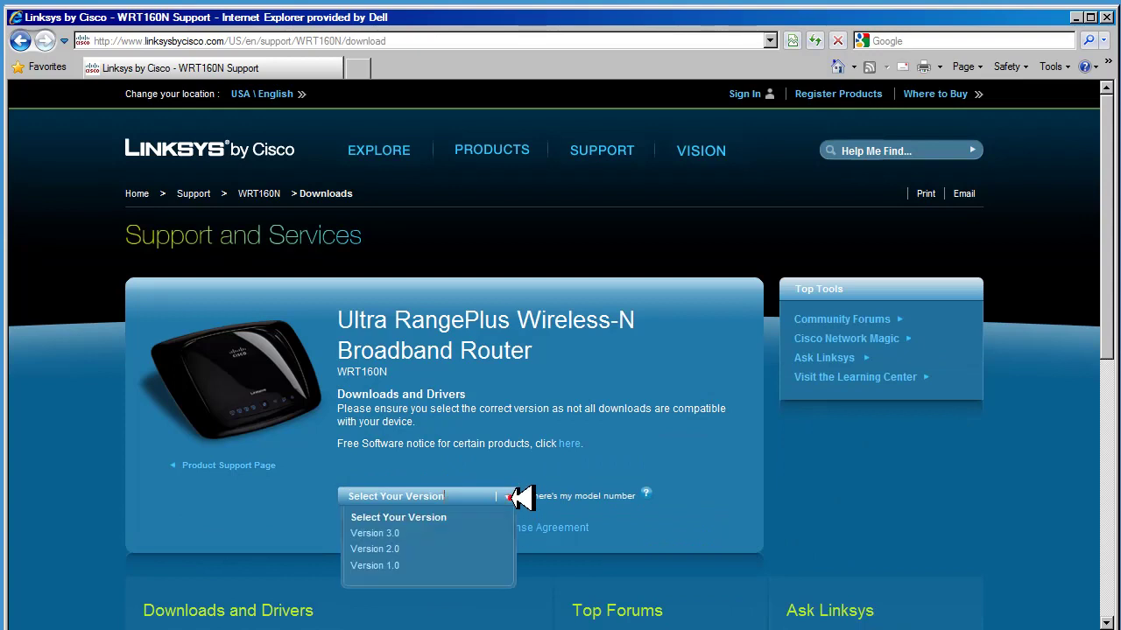
pyautogui.click(417, 531)
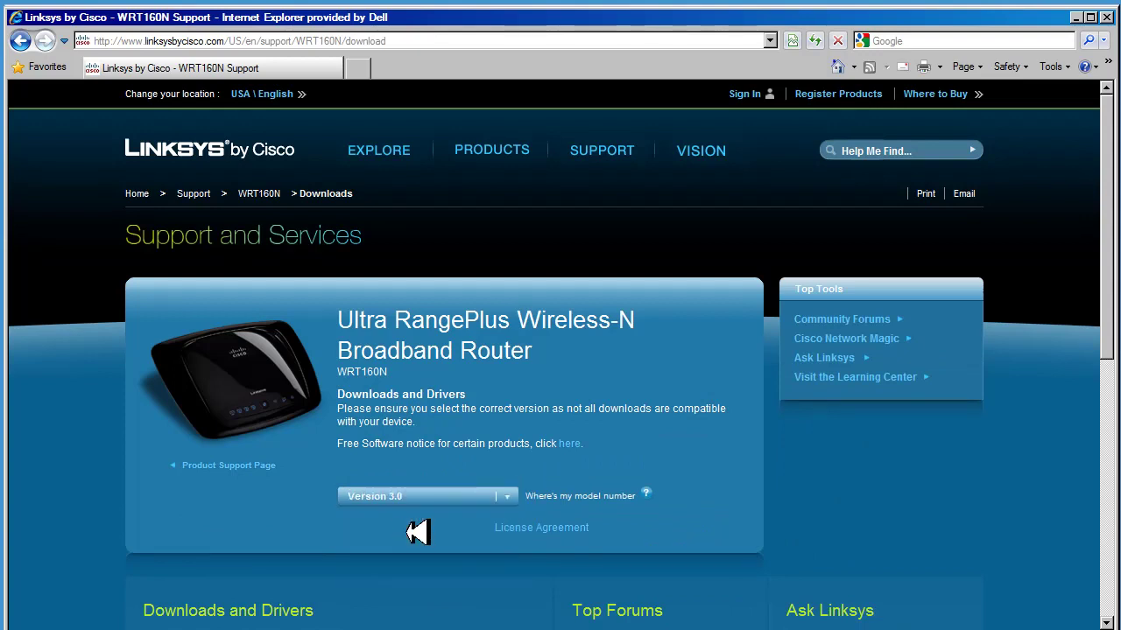
pyautogui.scroll(-5, 417, 532)
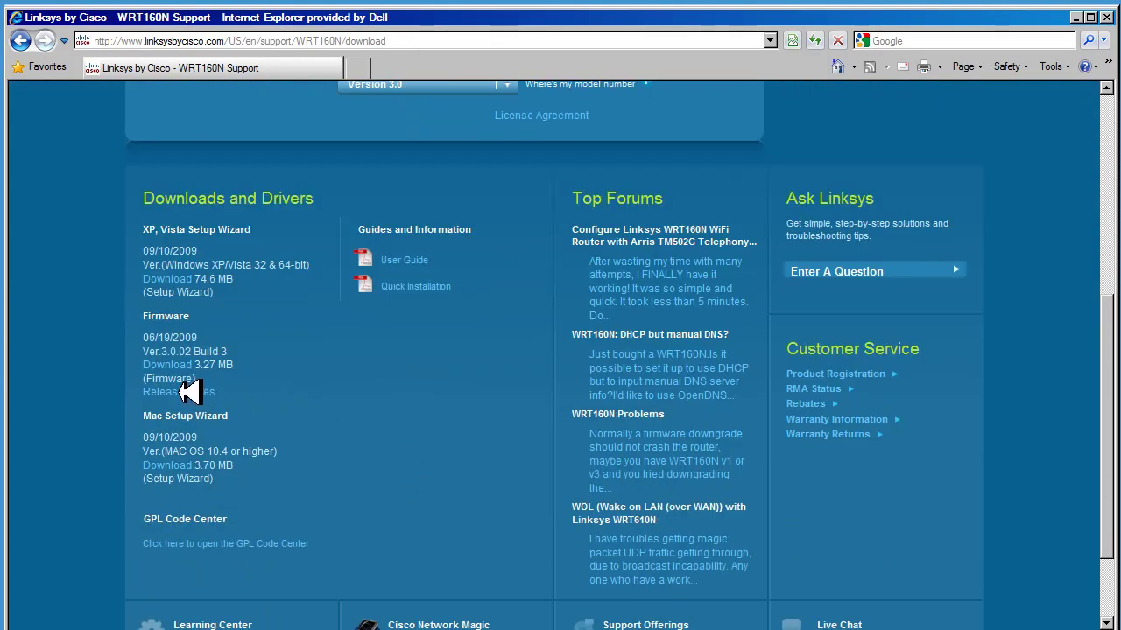
# - Download the WRT160N firmware Ver.3.0.02 Build 3 and save it in C:\Router Files as WRT160Nv3_3_0_02_003-1
pyautogui.click(186, 366)
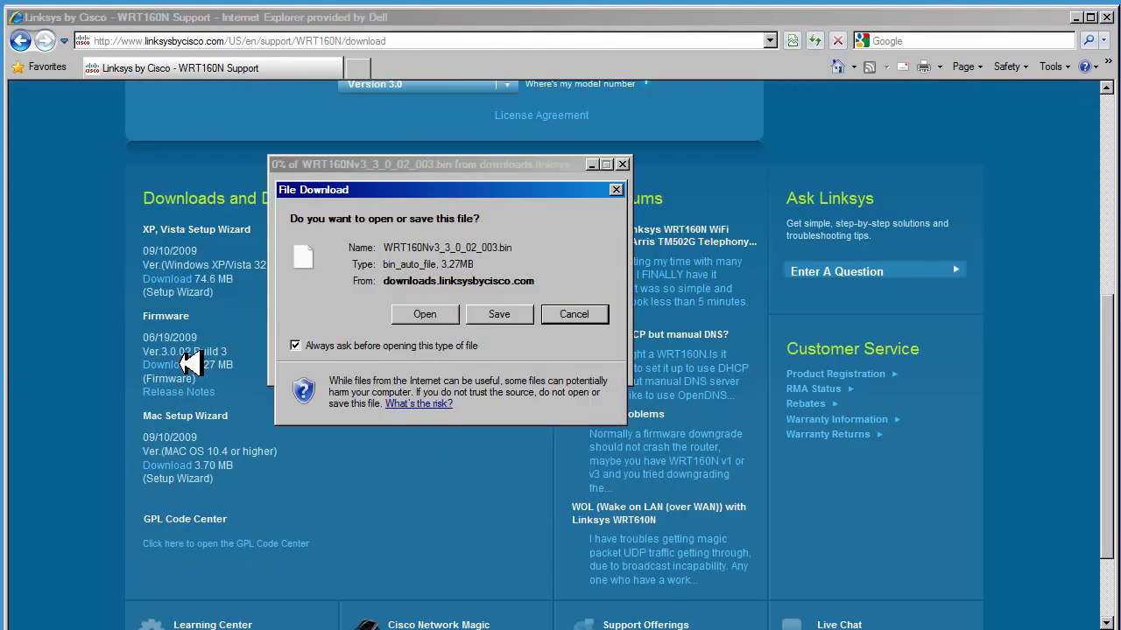
pyautogui.click(499, 315)
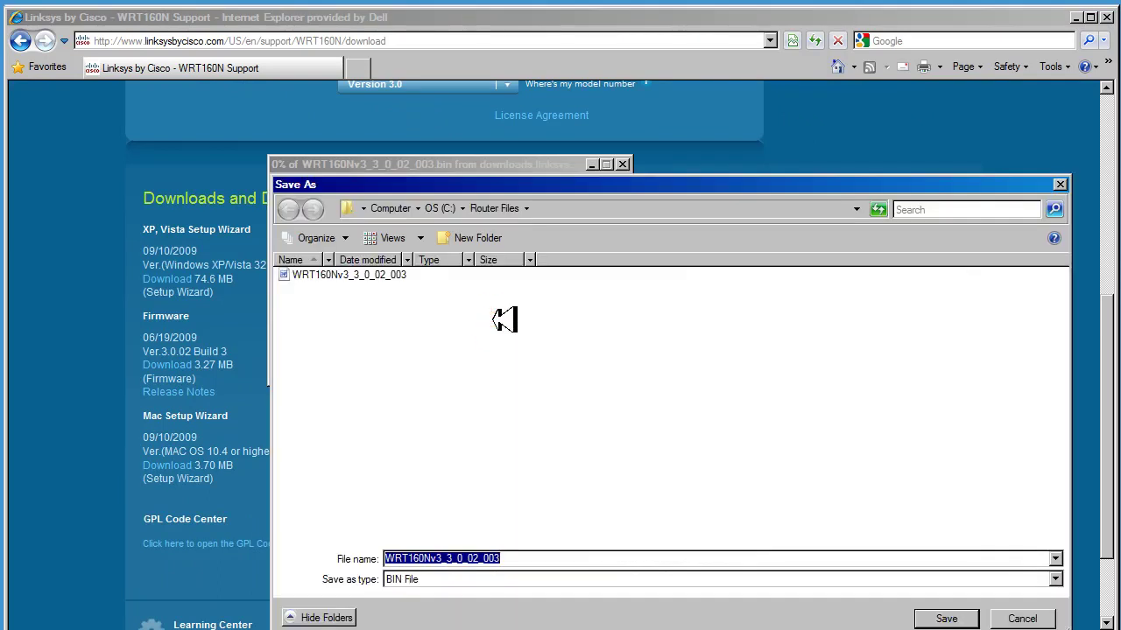
pyautogui.click(545, 560)
pyautogui.write('-1')
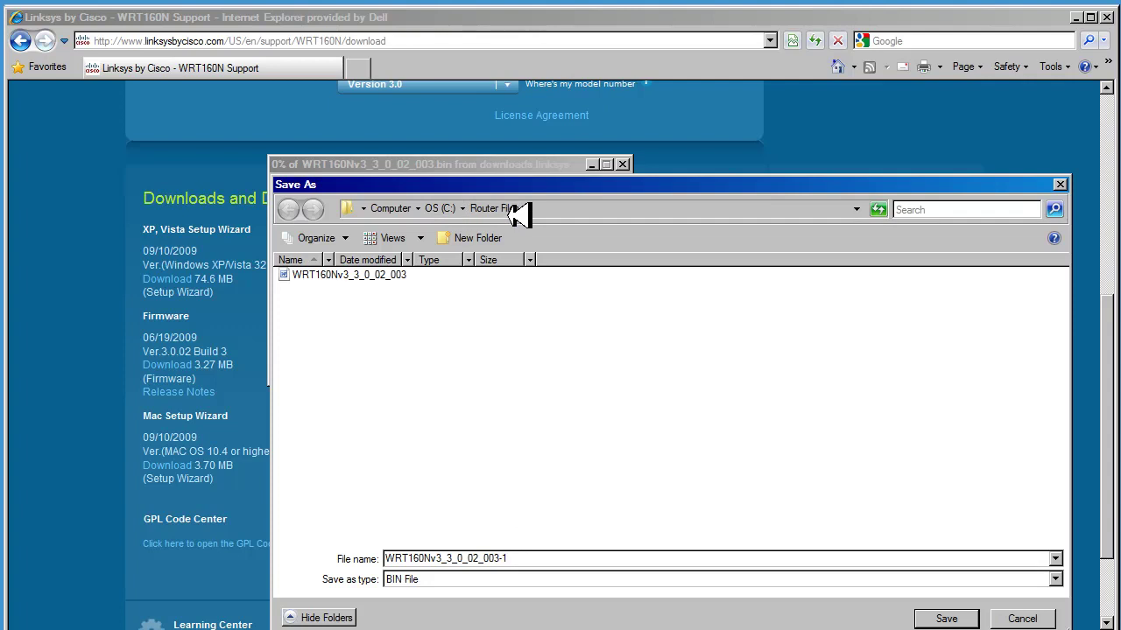
pyautogui.click(974, 618)
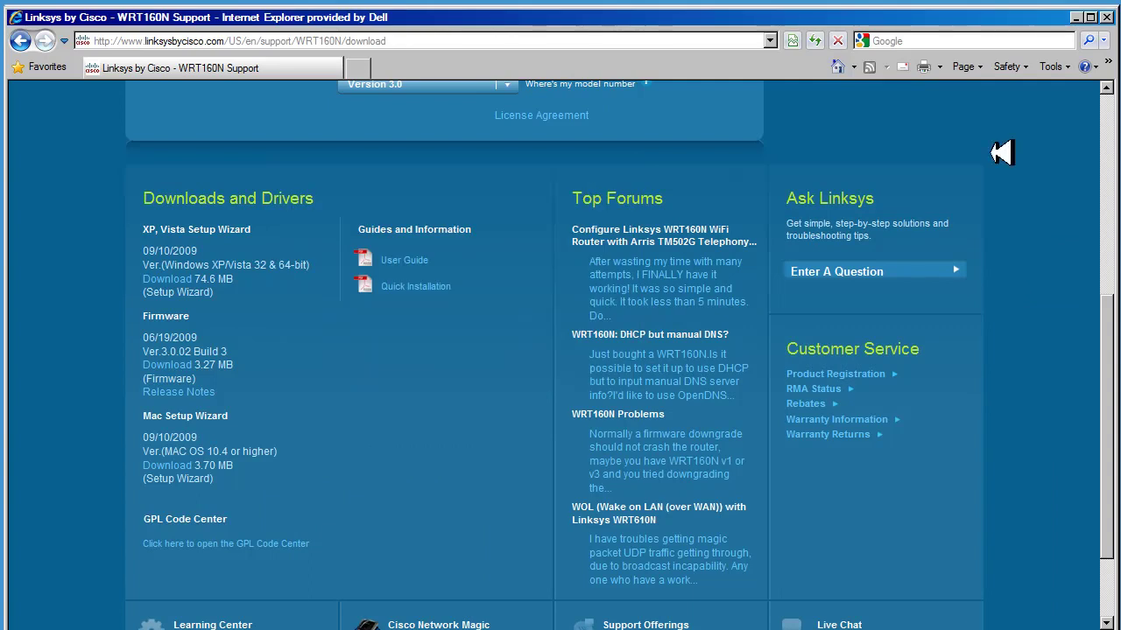
# - Return to the router's Firmware Upgrade page and choose WRT160Nv3_3_0_02_003-1 from Router Files as the upgrade file
pyautogui.click(1082, 17)
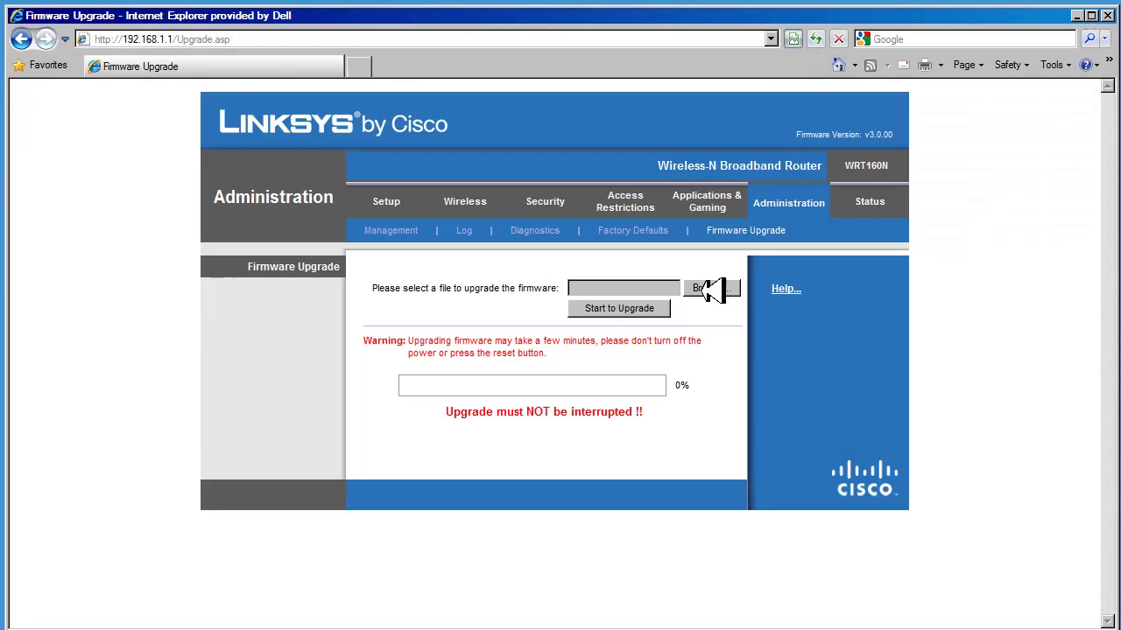
pyautogui.click(711, 288)
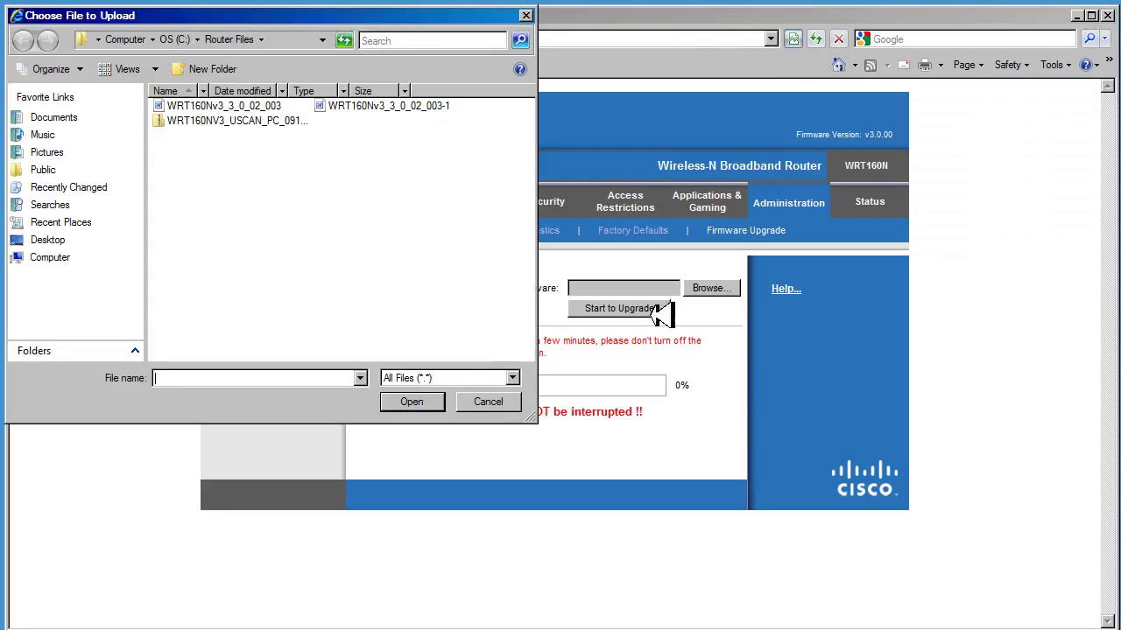
pyautogui.click(383, 105)
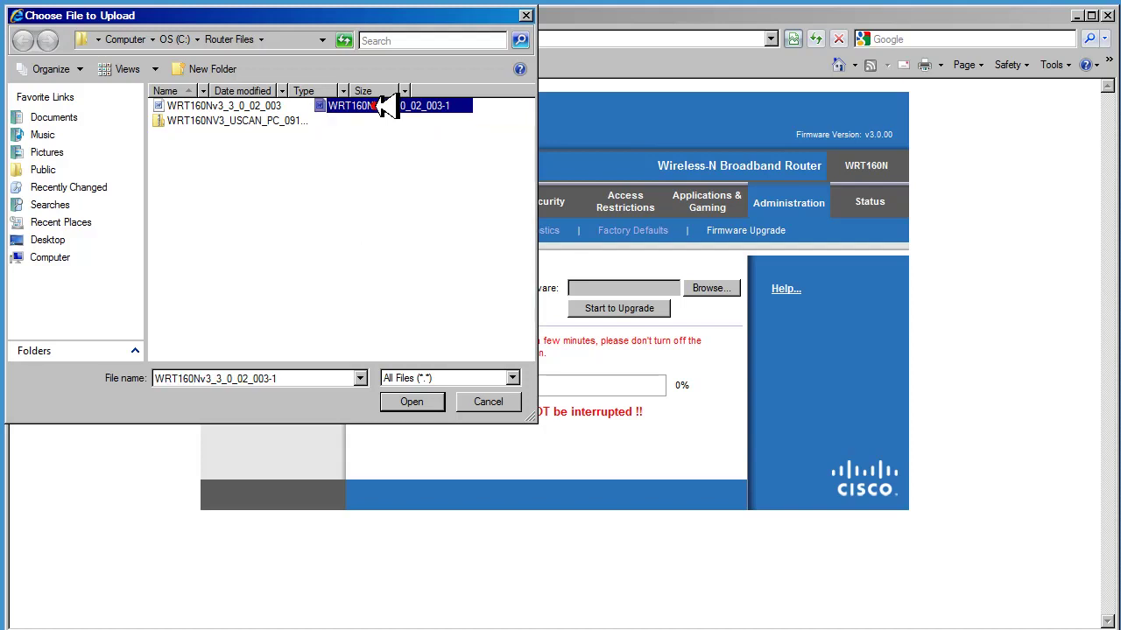
pyautogui.click(414, 402)
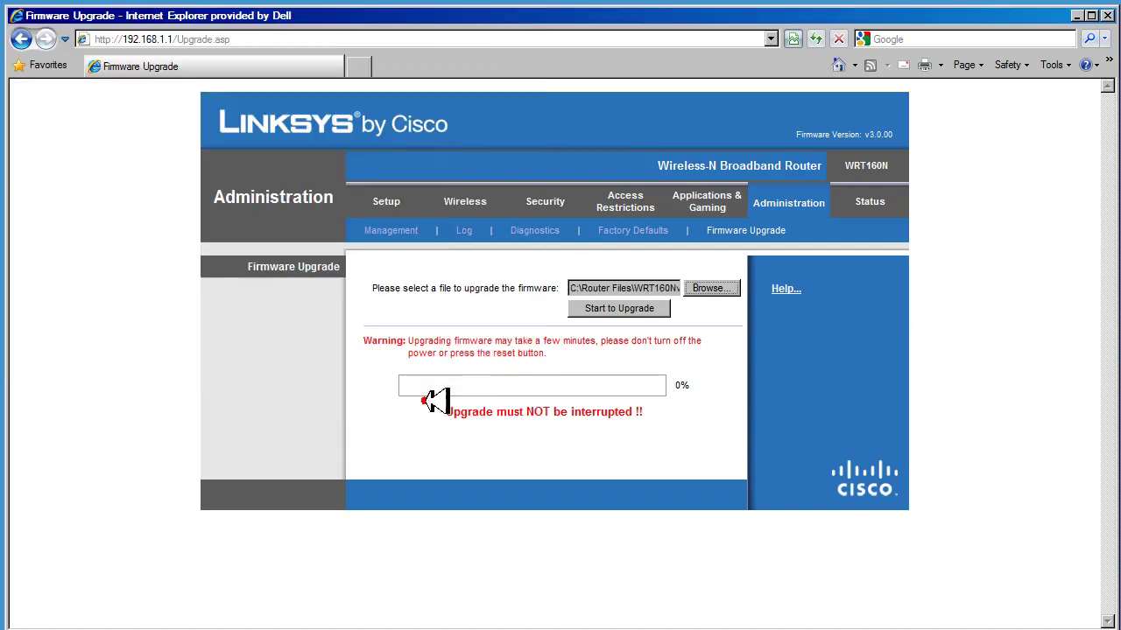
# - Run the router firmware upgrade with the chosen file and continue back to the Firmware Upgrade page once it finishes
pyautogui.click(635, 311)
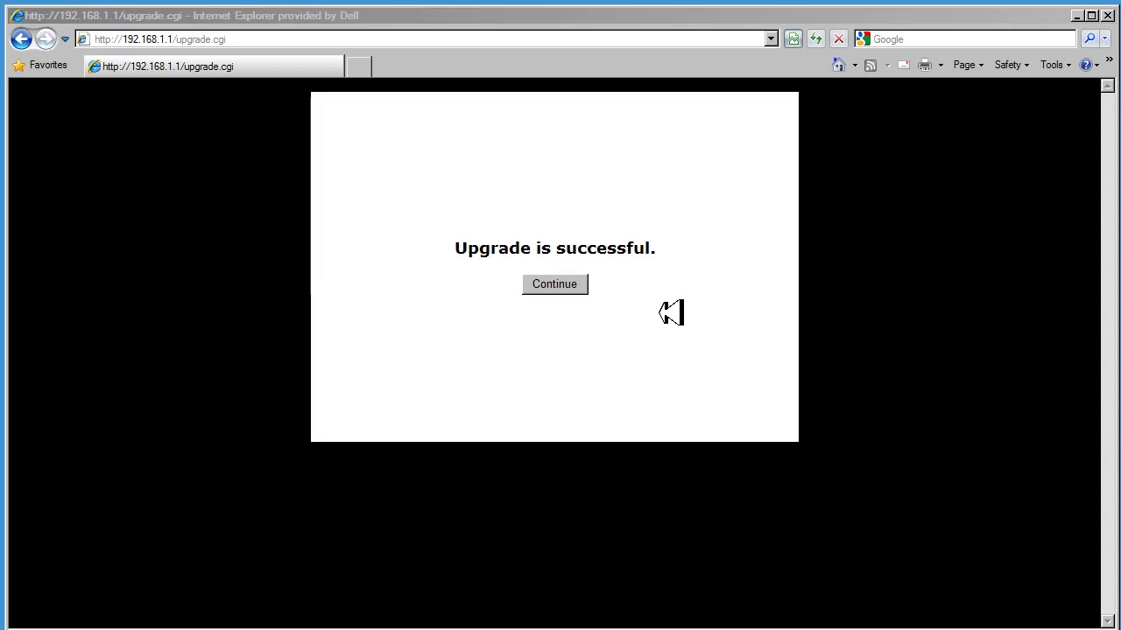
pyautogui.click(562, 284)
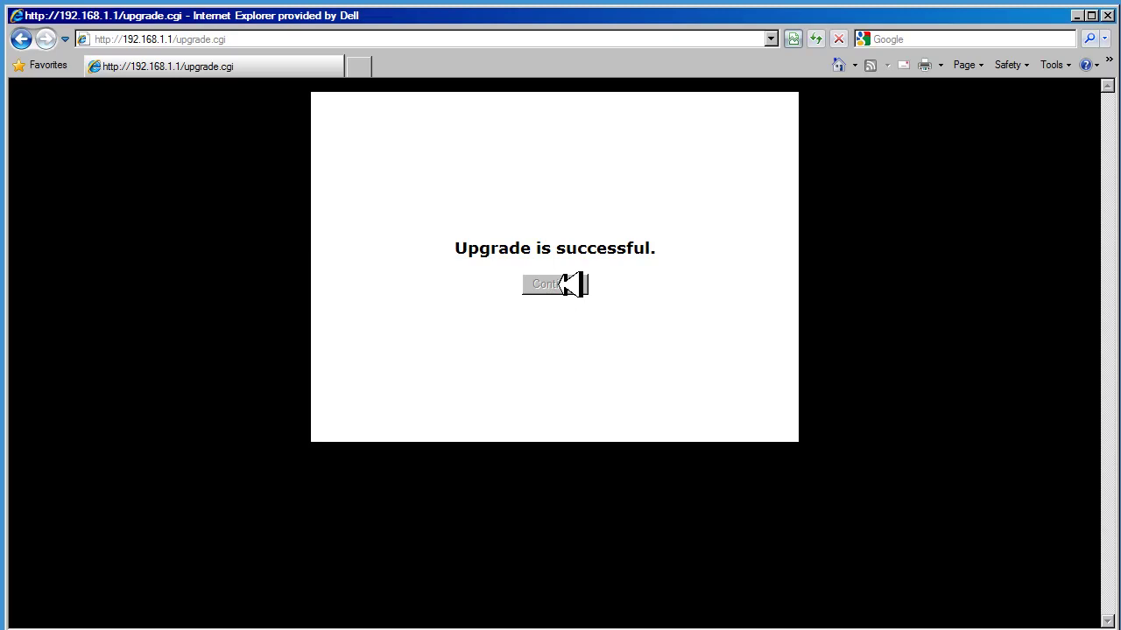
pyautogui.click(567, 285)
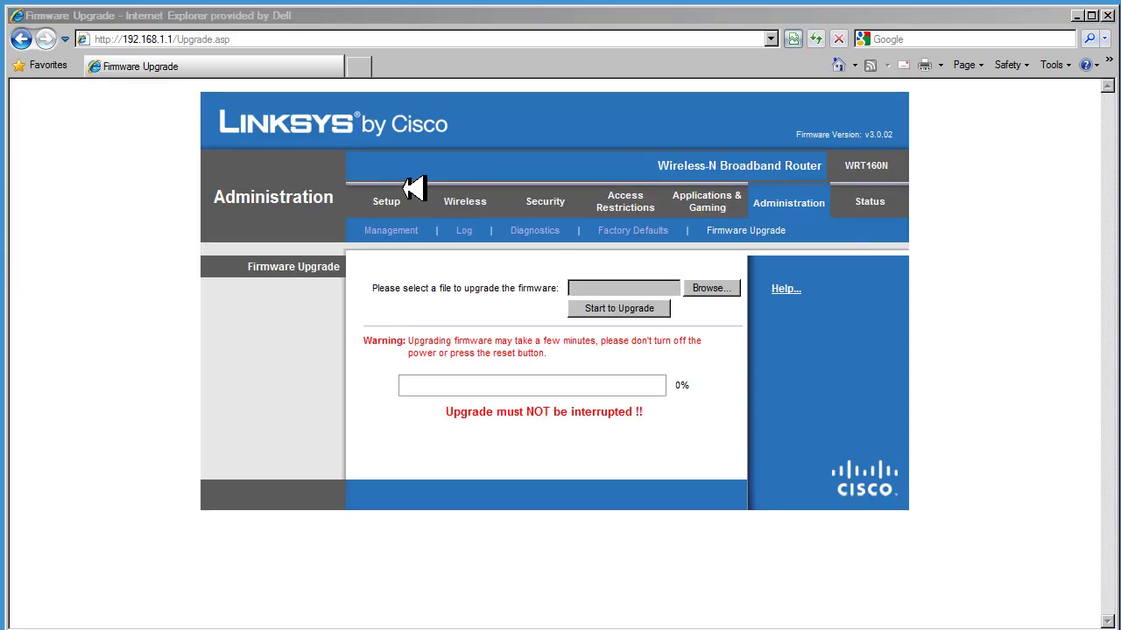